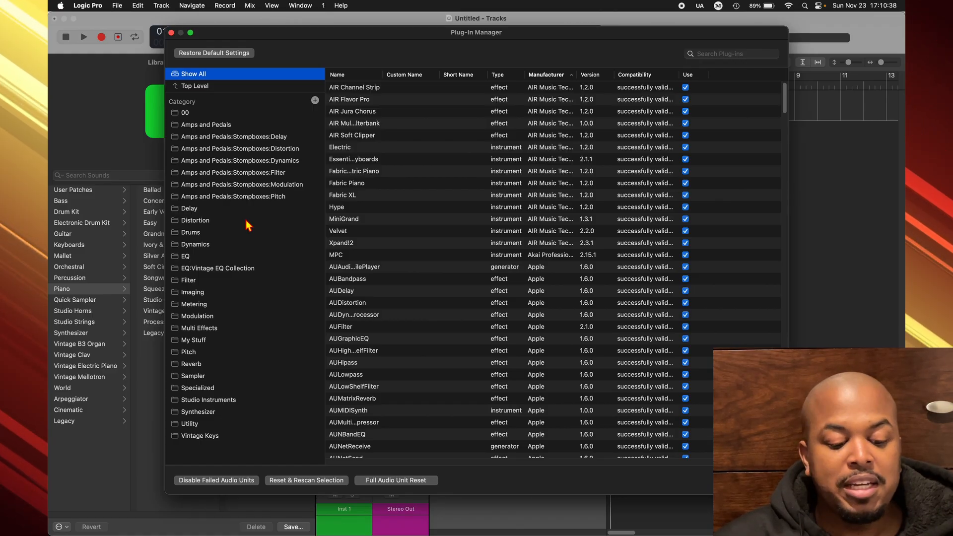
View the plug-ins assigned to category 00, close the Plug-In Manager, and open Inst 1's audio effect list.
{"action": "left_click", "coordinate": [205, 114]}
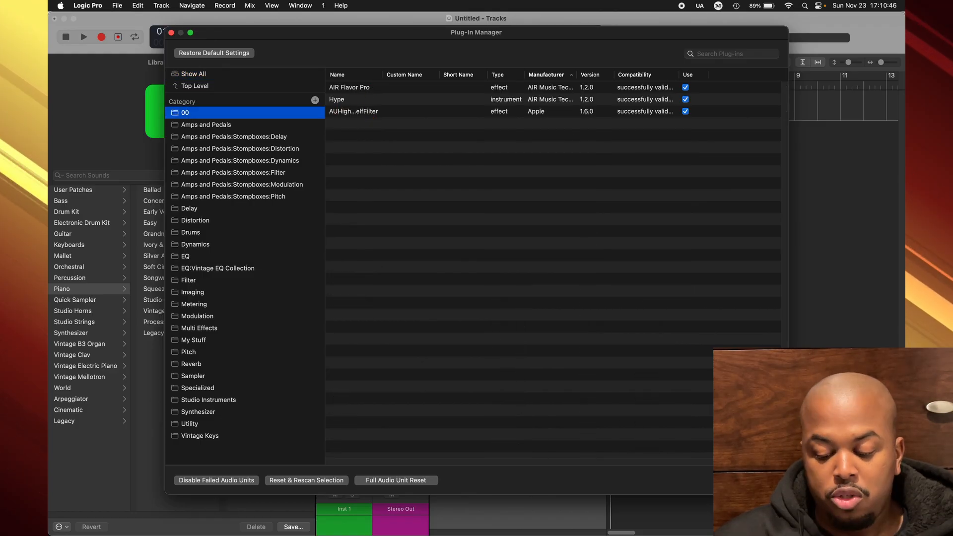
{"action": "key", "text": "super+w"}
{"action": "left_click", "coordinate": [356, 273]}
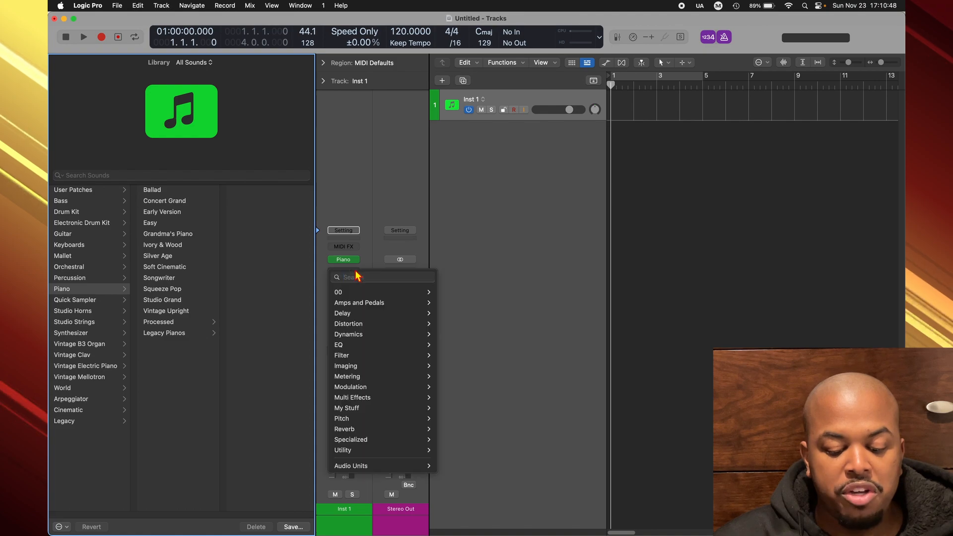
{"action": "mouse_move", "coordinate": [386, 295]}
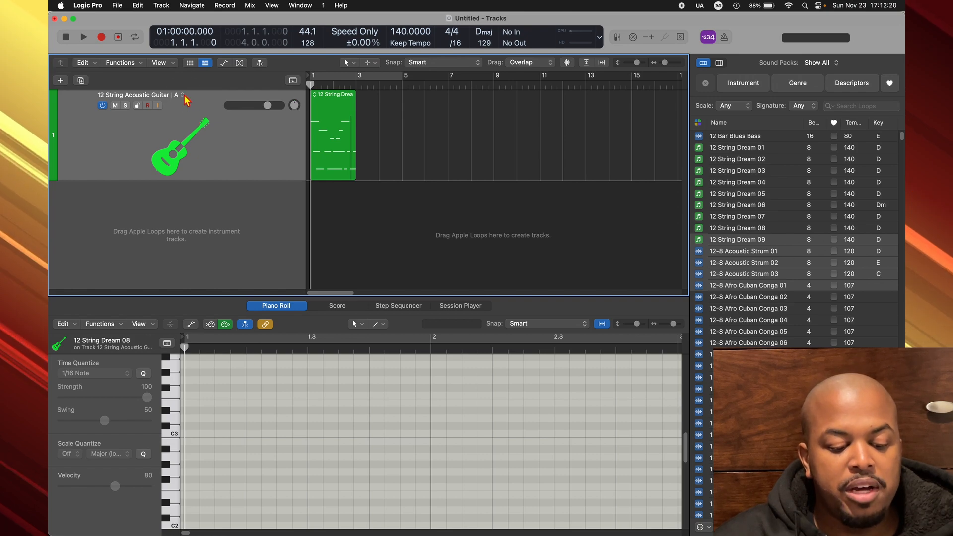
Show the inactive track alternatives of the 12 String Acoustic Guitar track.
{"action": "left_click", "coordinate": [182, 95]}
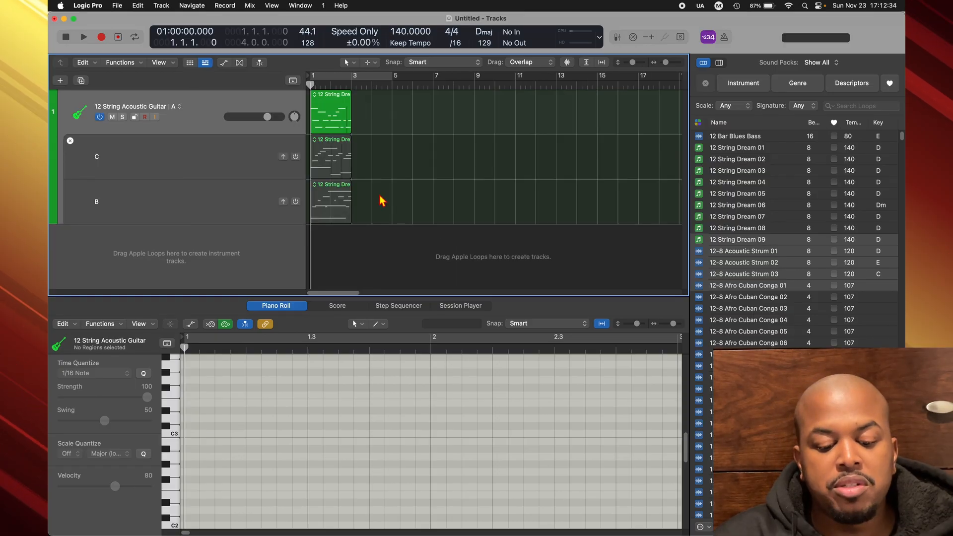
{"action": "left_click", "coordinate": [332, 104]}
{"action": "key", "text": "super+u"}
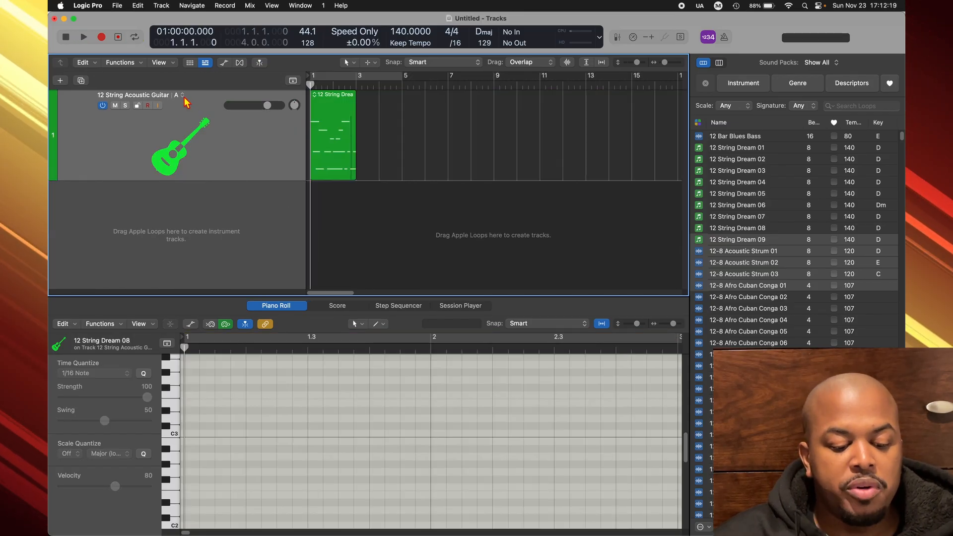
{"action": "left_click", "coordinate": [183, 96]}
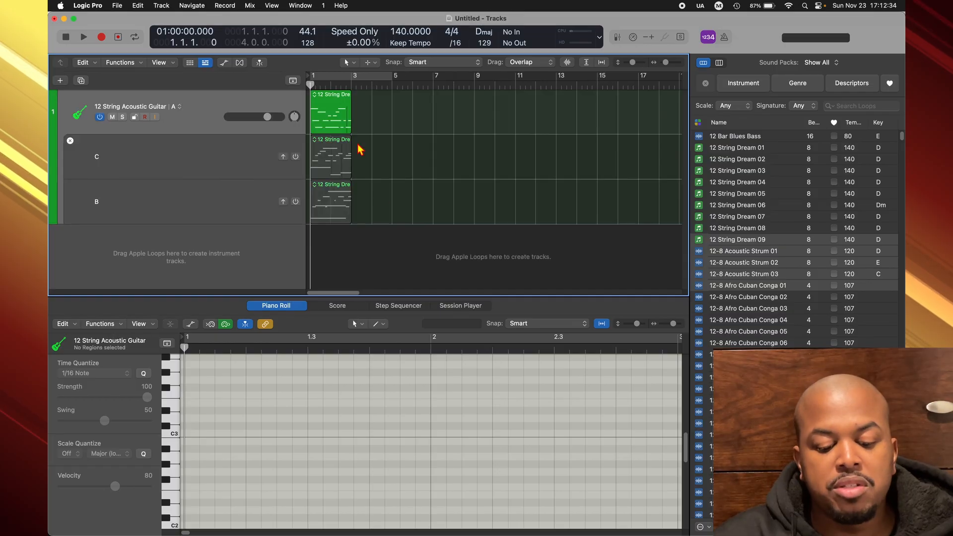
Cycle playback over the 12 String Dream 02 region and make alternative C active on the guitar track.
{"action": "left_click", "coordinate": [332, 104]}
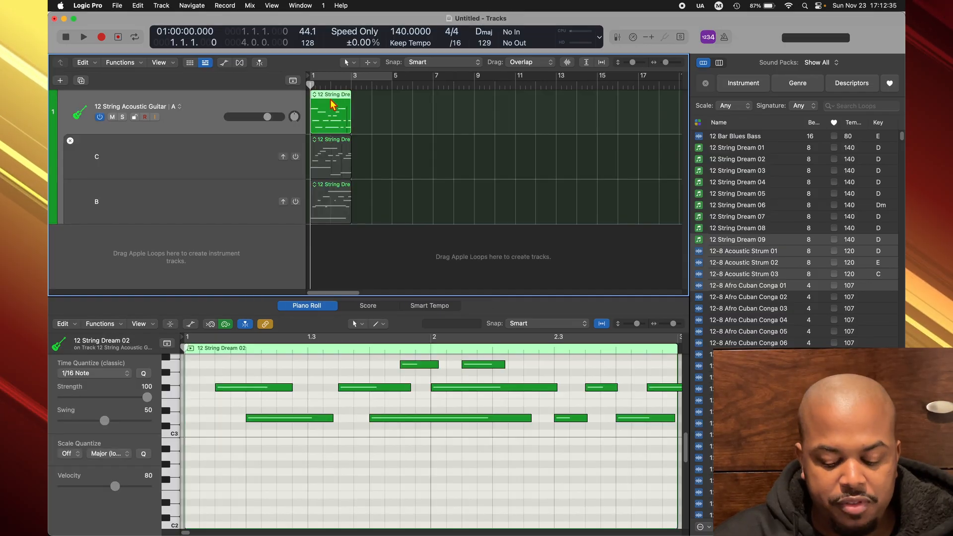
{"action": "key", "text": "super+u"}
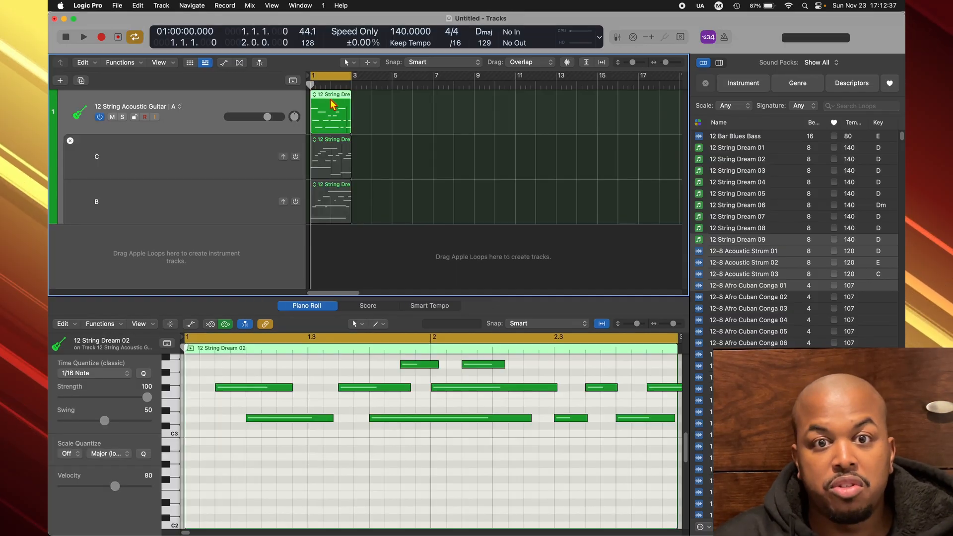
{"action": "key", "text": "space"}
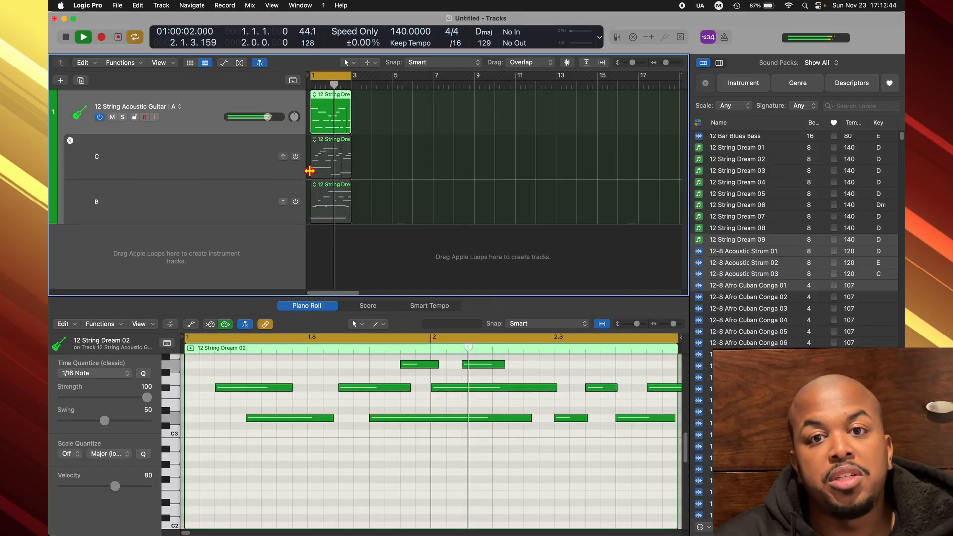
{"action": "left_click", "coordinate": [283, 157]}
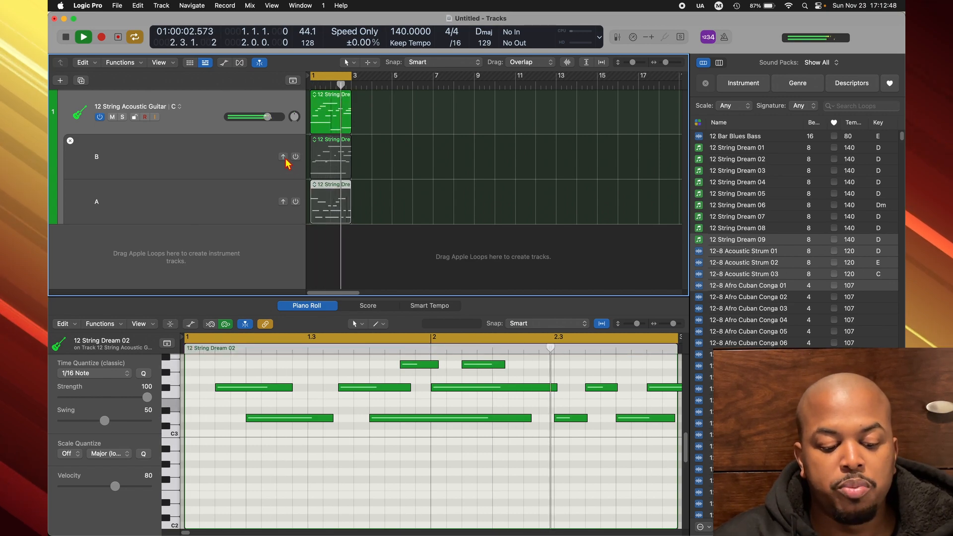
{"action": "left_click", "coordinate": [283, 157]}
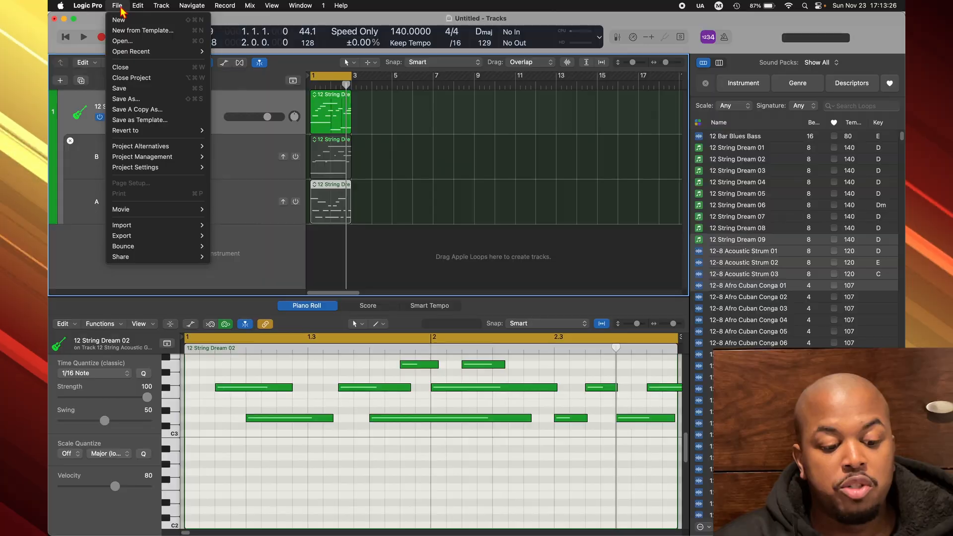
Save the project as a new alternative named Project 2 and open the list of project alternatives.
{"action": "mouse_move", "coordinate": [204, 147]}
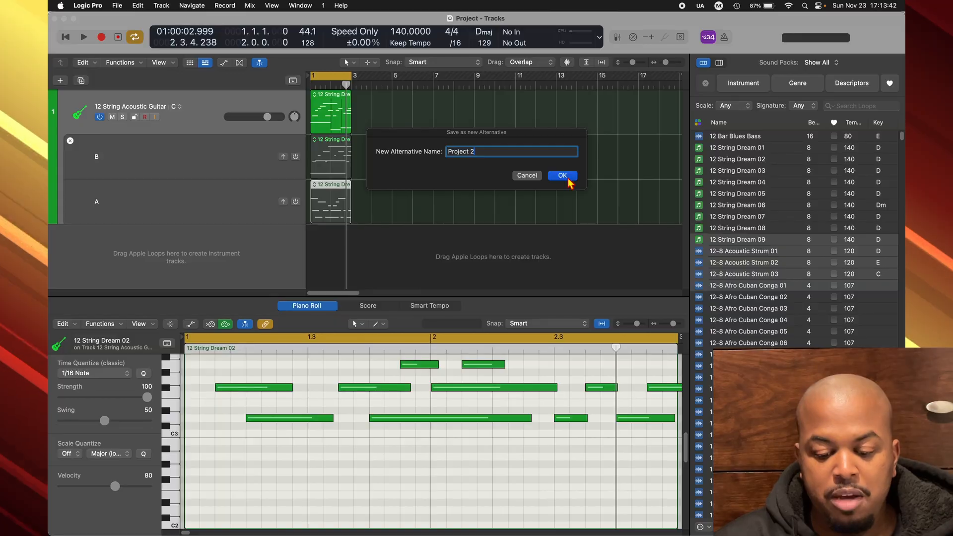
{"action": "left_click", "coordinate": [568, 177]}
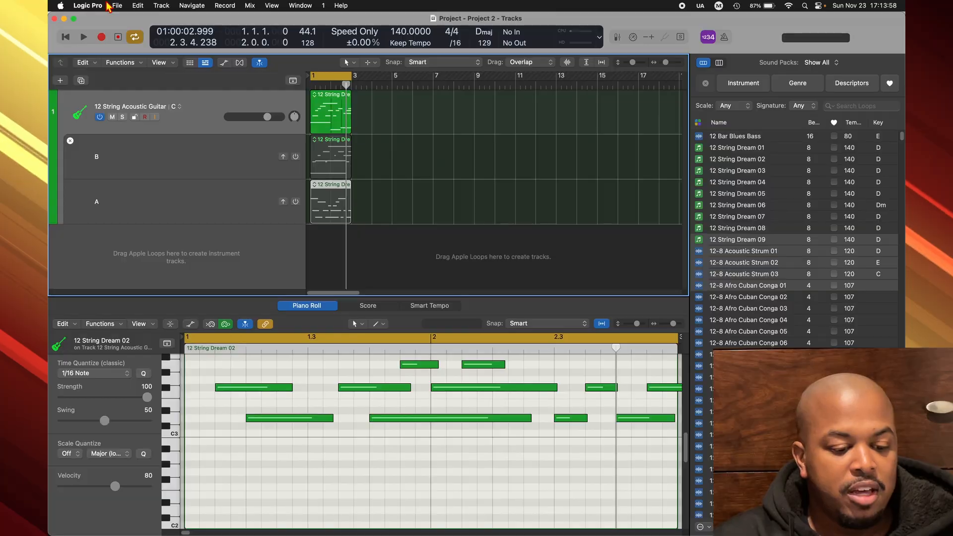
{"action": "left_click", "coordinate": [118, 6]}
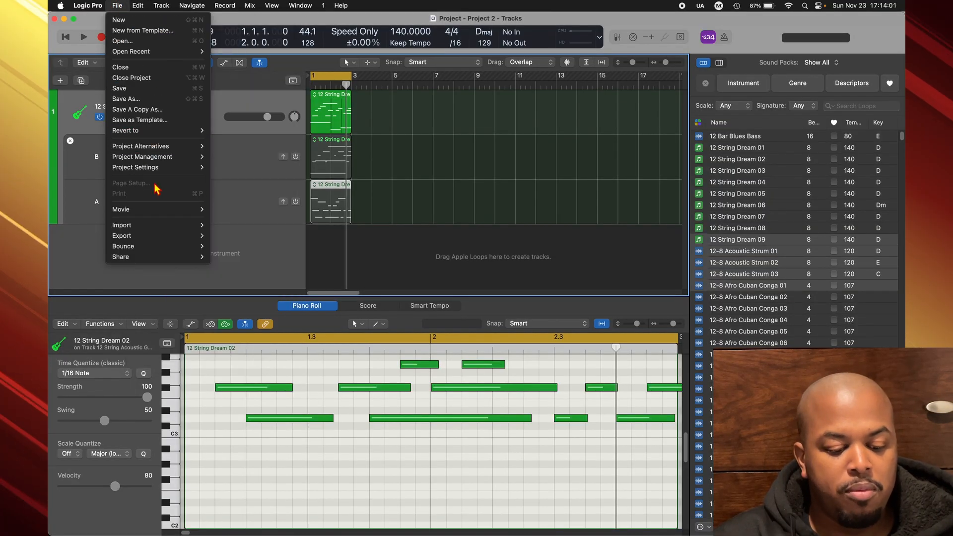
{"action": "mouse_move", "coordinate": [194, 146]}
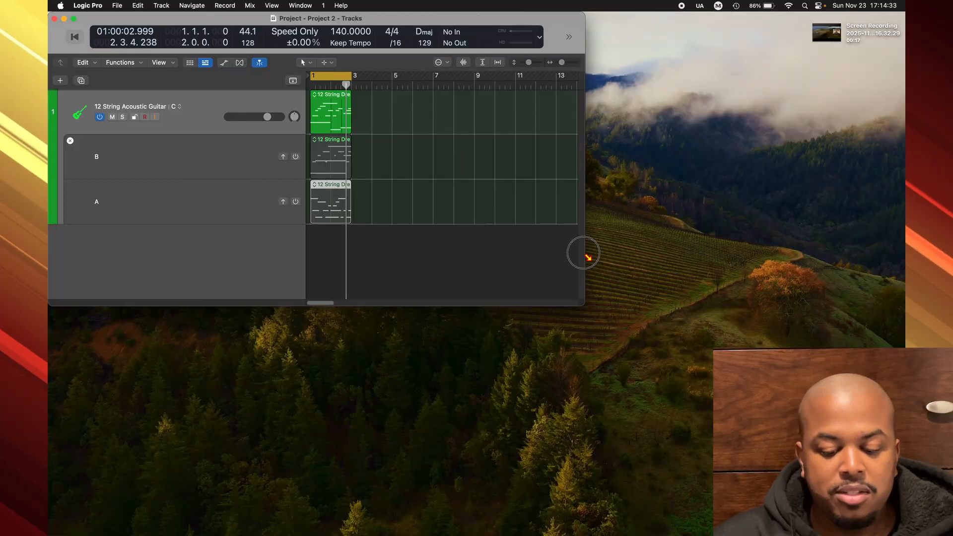
Resize the Tracks window to full screen height and about half the screen width, and check the screenset 1 entry.
{"action": "left_click_drag", "start_coordinate": [584, 253], "coordinate": [490, 535]}
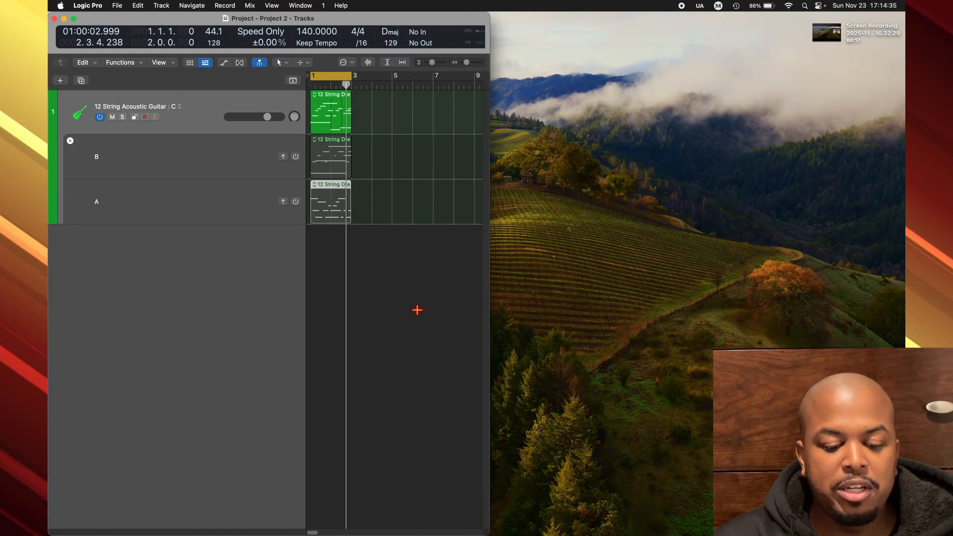
{"action": "left_click", "coordinate": [303, 5]}
{"action": "mouse_move", "coordinate": [326, 6]}
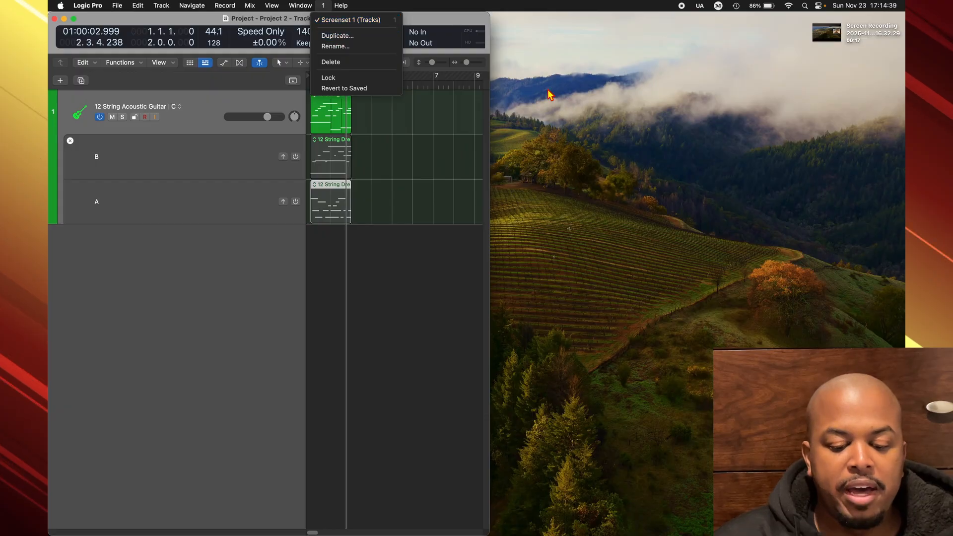
{"action": "left_click", "coordinate": [449, 23]}
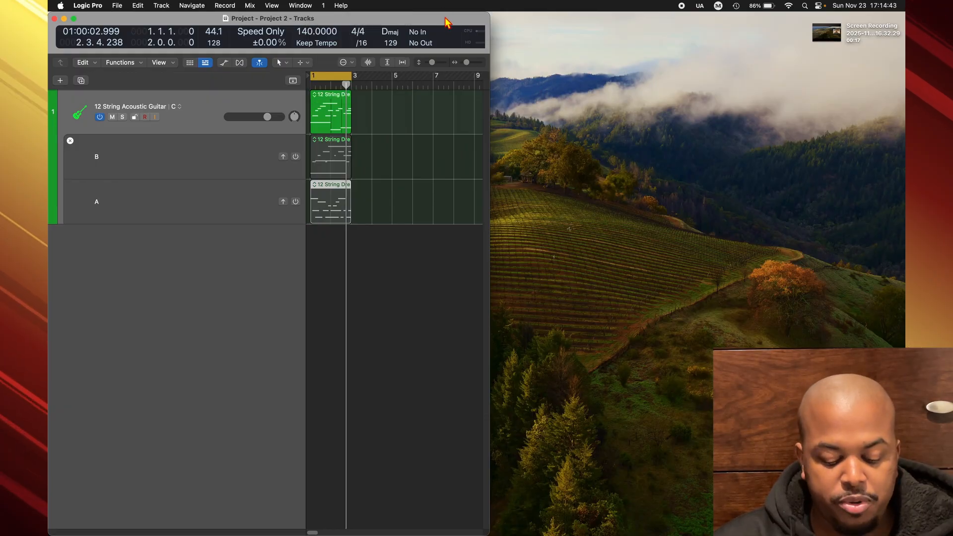
Open the Mixer in its own window and fit it at full height into the free space beside the Tracks window.
{"action": "key", "text": "x"}
{"action": "left_click_drag", "start_coordinate": [467, 22], "coordinate": [825, 6]}
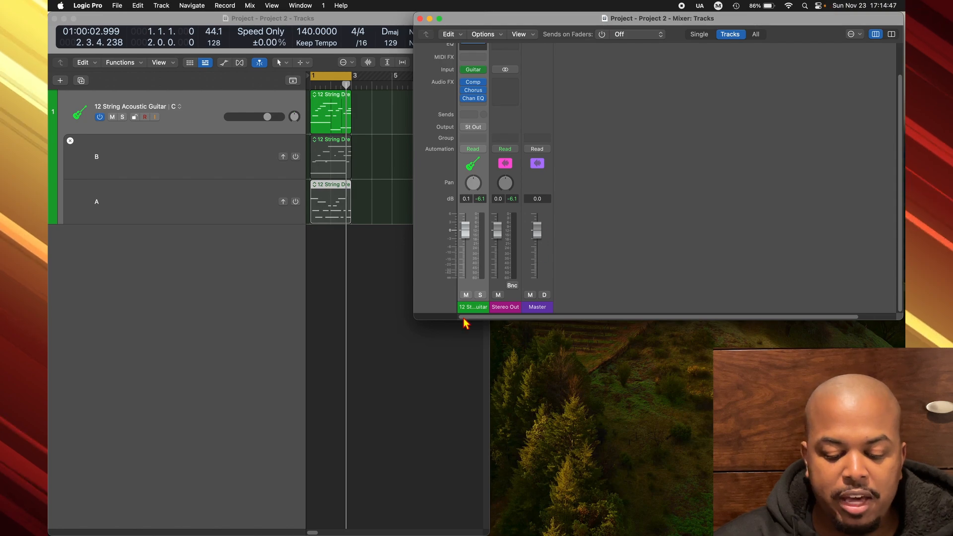
{"action": "left_click_drag", "start_coordinate": [419, 322], "coordinate": [493, 535]}
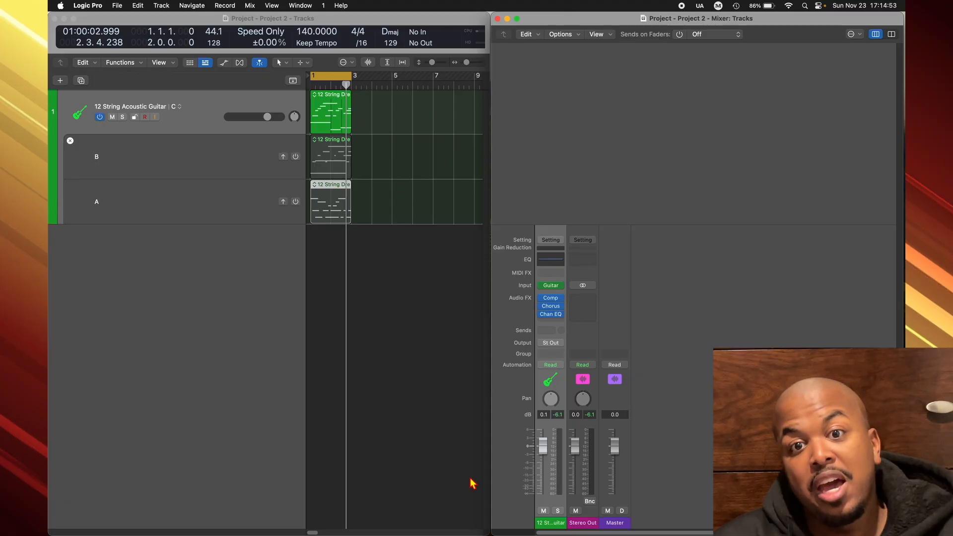
{"action": "left_click", "coordinate": [323, 6]}
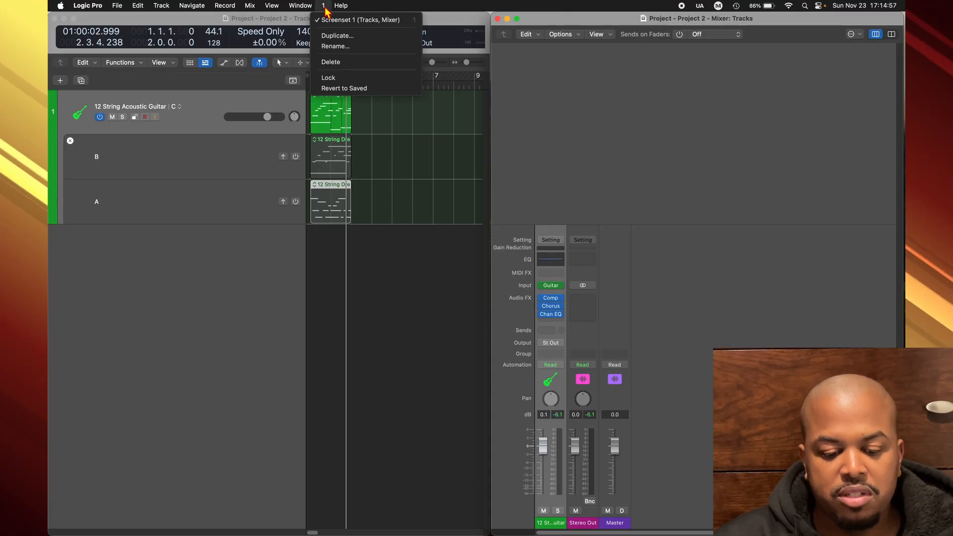
{"action": "left_click", "coordinate": [600, 113]}
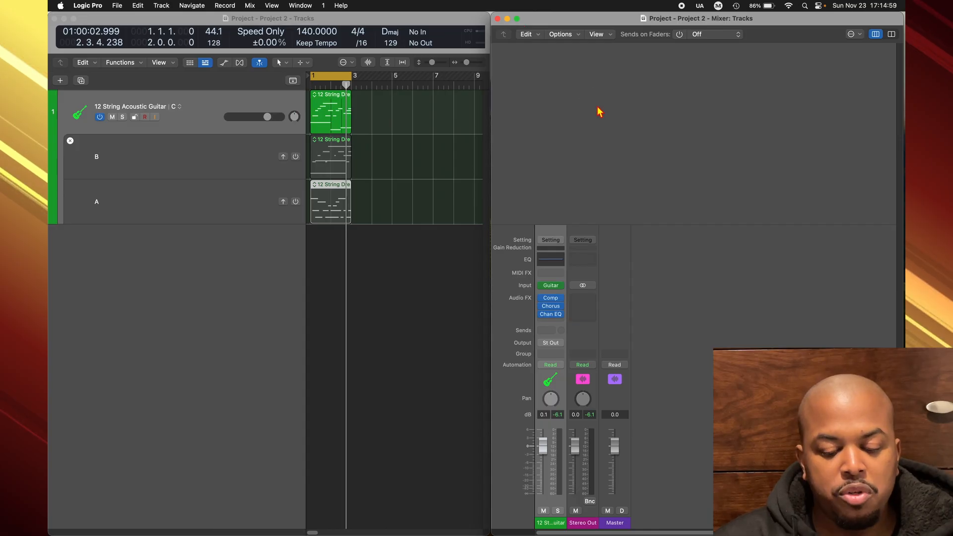
Switch to screenset 2 and resize its Tracks window to full screen height and about half the screen width.
{"action": "key", "text": "2"}
{"action": "left_click_drag", "start_coordinate": [449, 32], "coordinate": [434, 7]}
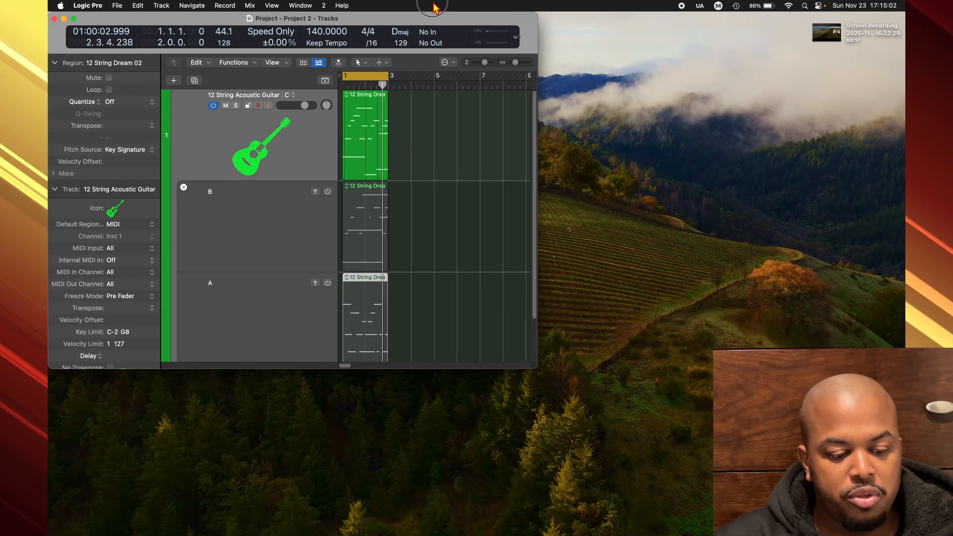
{"action": "left_click_drag", "start_coordinate": [527, 369], "coordinate": [533, 533]}
Open the Piano Roll in its own window, place it beside the Tracks window and extend it downward.
{"action": "key", "text": "super+4"}
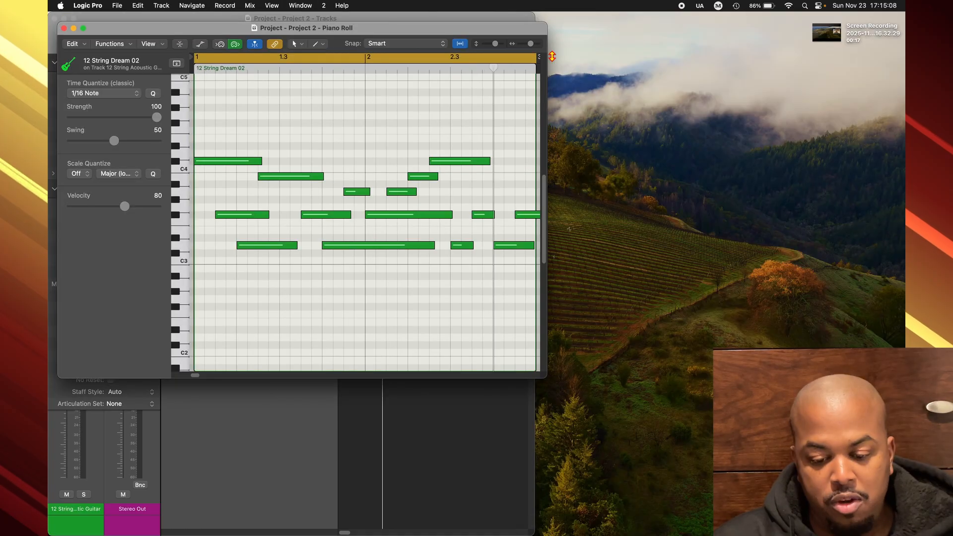
{"action": "left_click_drag", "start_coordinate": [480, 36], "coordinate": [848, 9]}
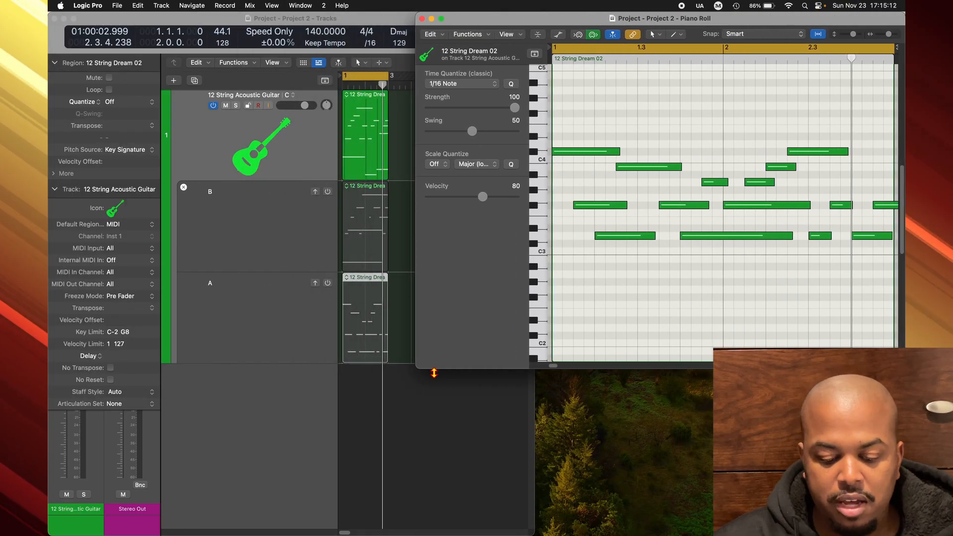
{"action": "double_click", "coordinate": [434, 373]}
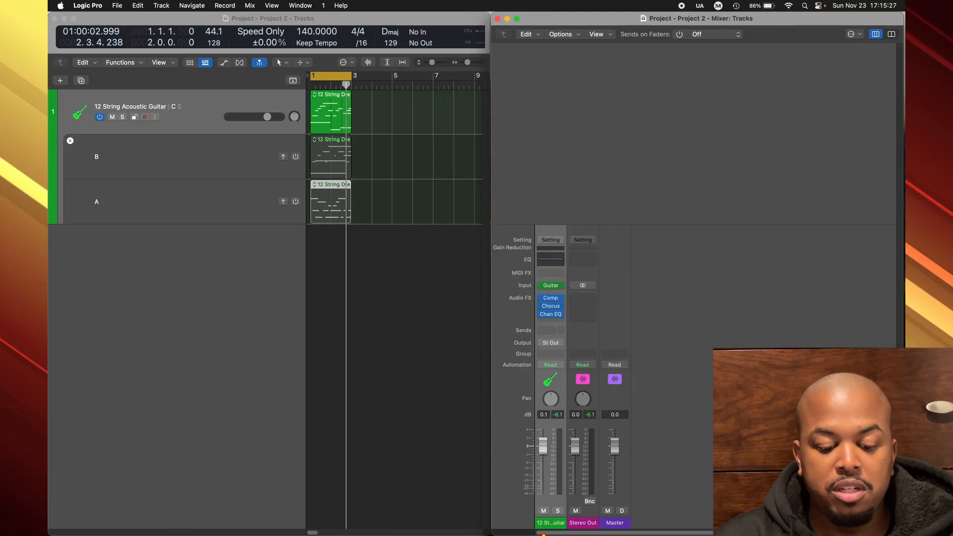
Recall screenset 2 and return to screenset 1 to compare the two window layouts.
{"action": "key", "text": "2"}
{"action": "key", "text": "1"}
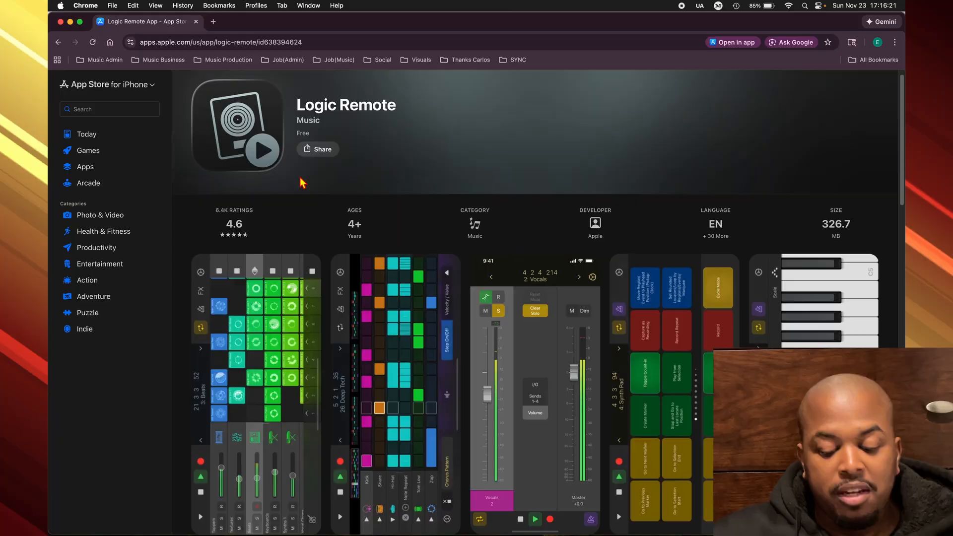
Switch to Chrome and look through the Logic Remote App Store page's screenshots and description.
{"action": "scroll", "coordinate": [364, 250], "scroll_direction": "down", "scroll_amount": 2}
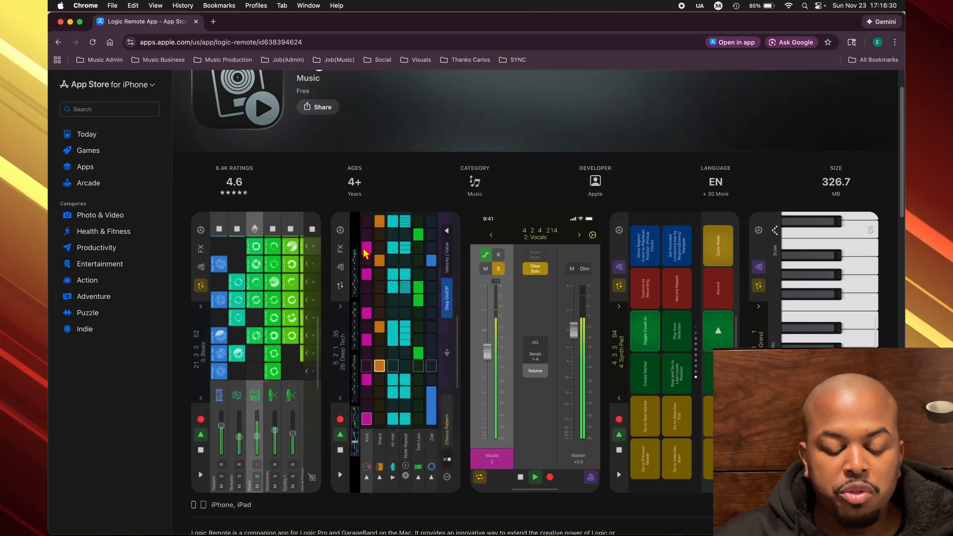
{"action": "scroll", "coordinate": [420, 289], "scroll_direction": "down", "scroll_amount": 2}
{"action": "scroll", "coordinate": [420, 289], "scroll_direction": "down", "scroll_amount": 3}
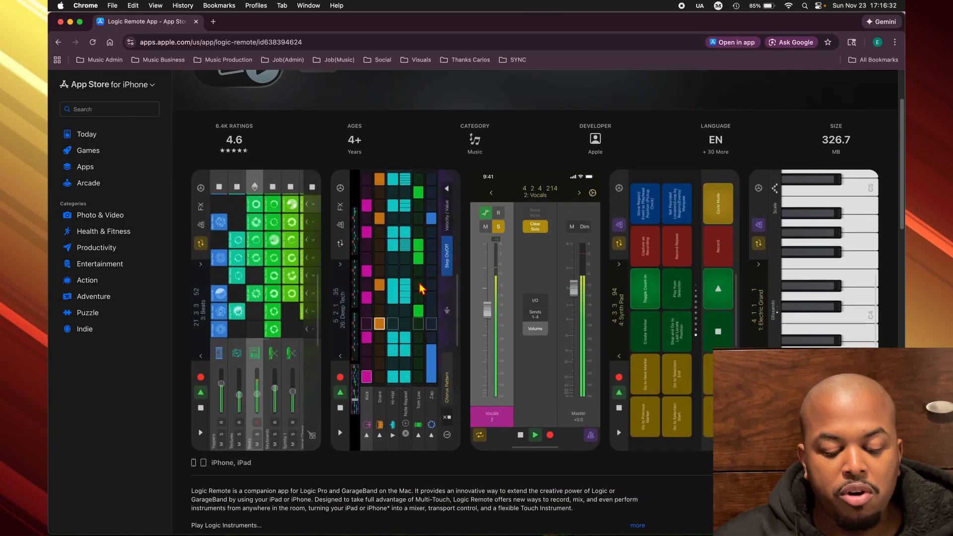